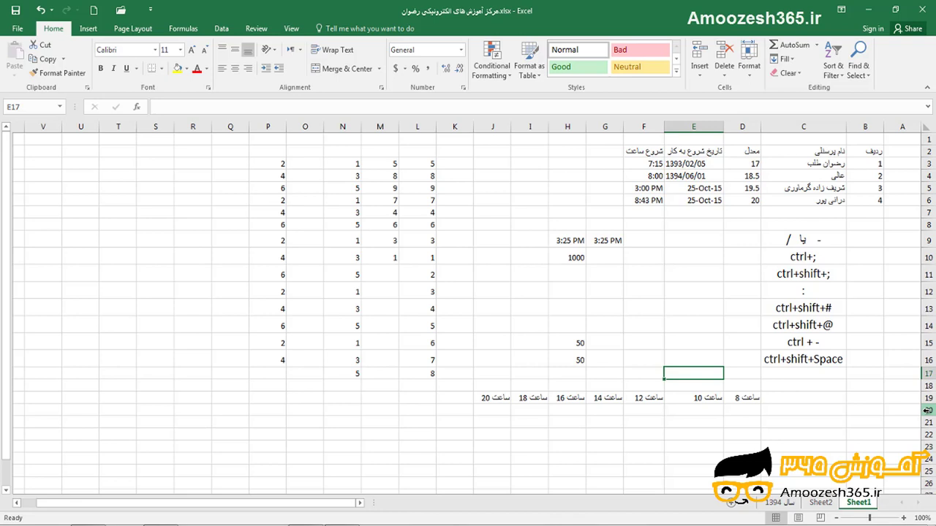
Select the whole of row 20 and, as a separate selection, the whole of column Q.
{"action": "left_click", "coordinate": [927, 411]}
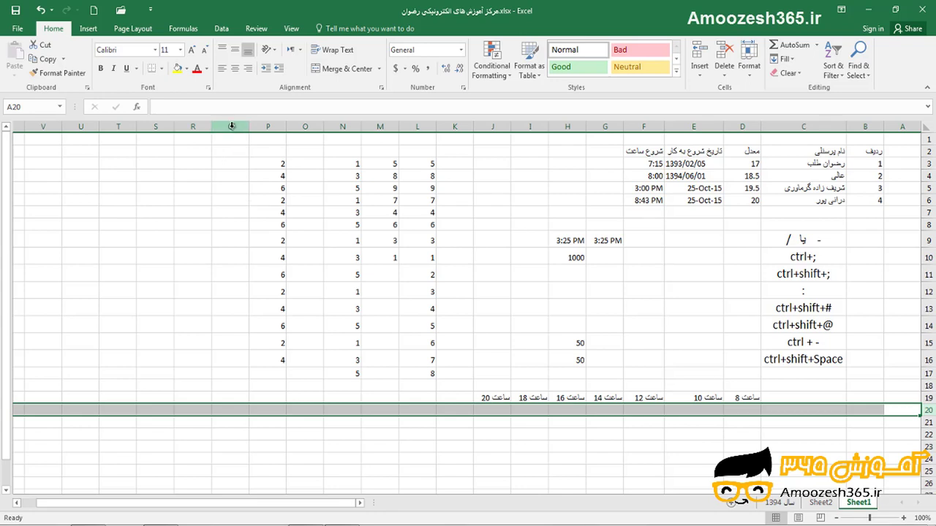
{"action": "left_click", "coordinate": [231, 126]}
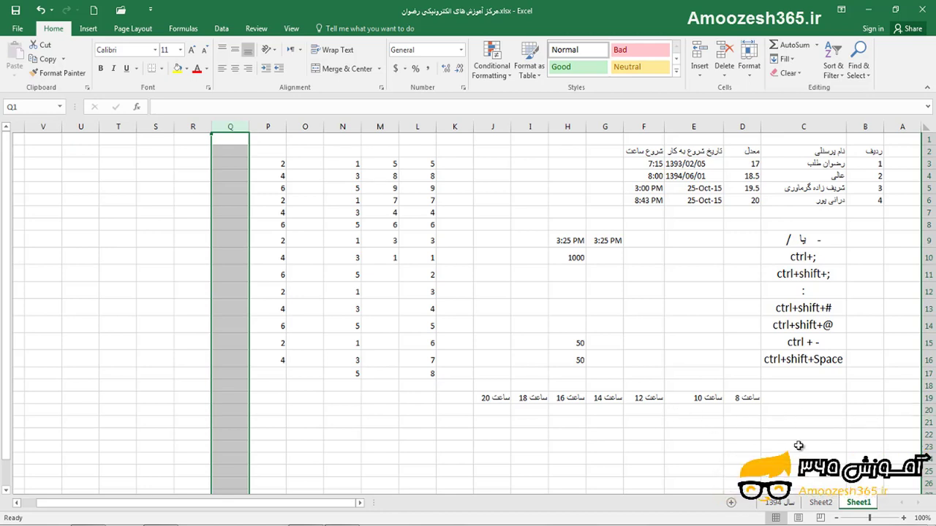
Extend the selection from cell B20 to its entire row, and separately from cell Q2 to its entire column.
{"action": "left_click", "coordinate": [867, 411]}
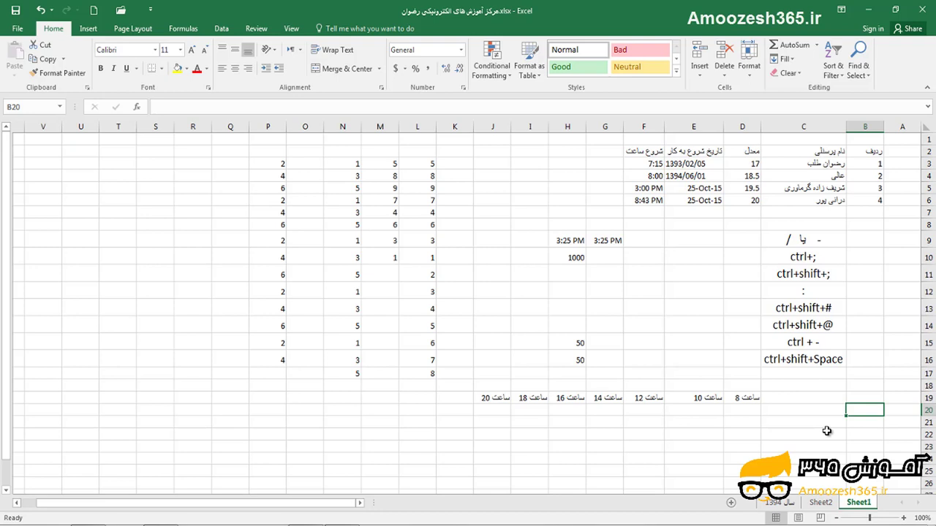
{"action": "key", "text": "shift+space"}
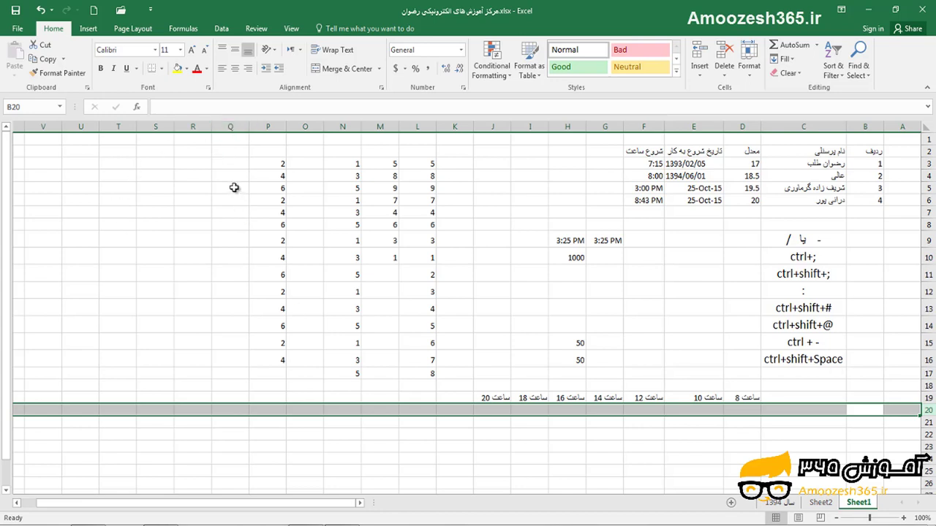
{"action": "left_click", "coordinate": [231, 148]}
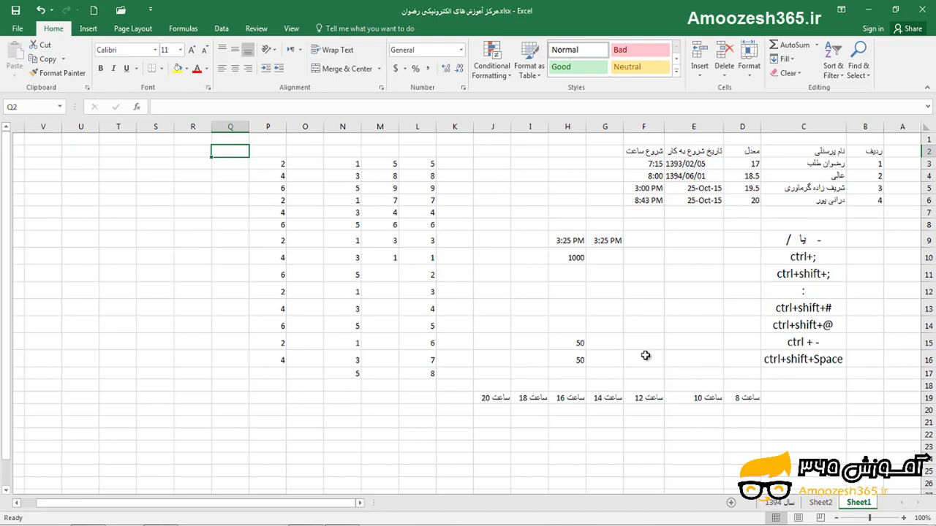
{"action": "key", "text": "ctrl+space"}
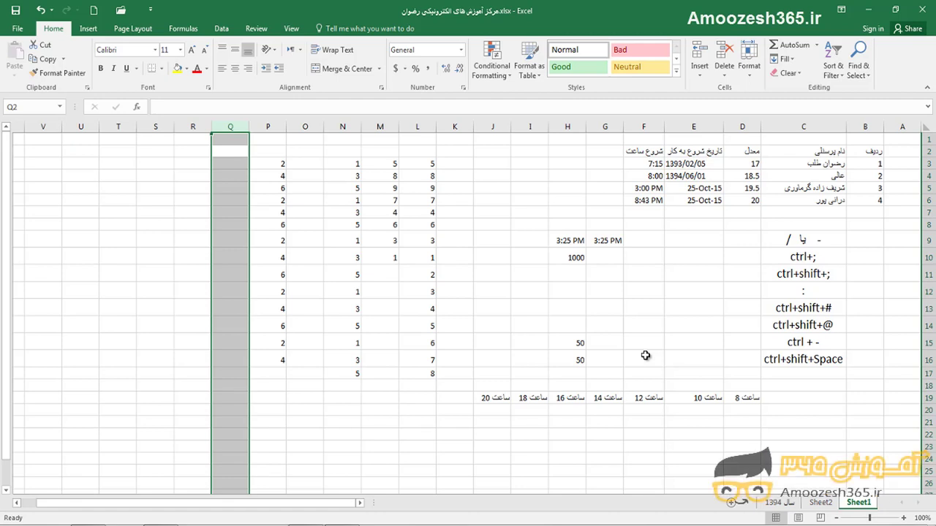
Select the adjacent rows 20 through 25 as one block.
{"action": "left_click", "coordinate": [923, 412]}
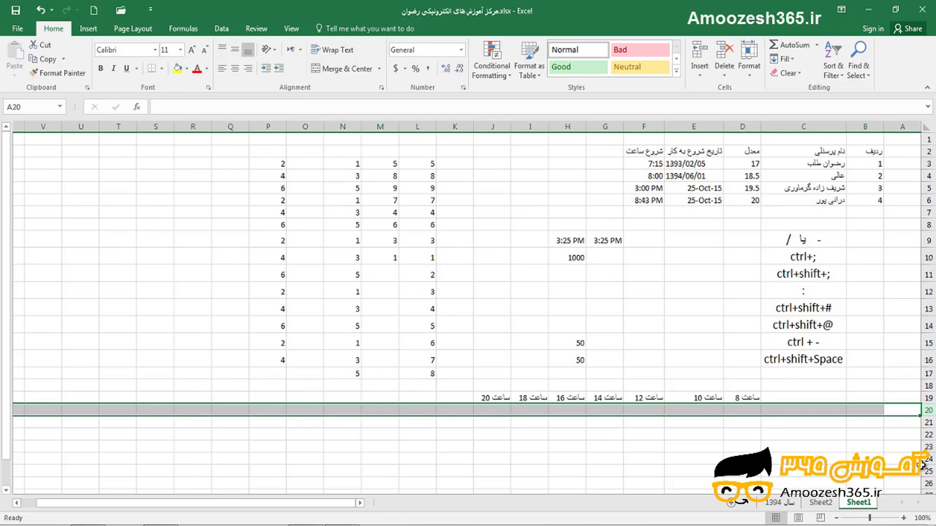
{"action": "left_click", "coordinate": [925, 410]}
{"action": "left_click_drag", "start_coordinate": [925, 410], "coordinate": [912, 472]}
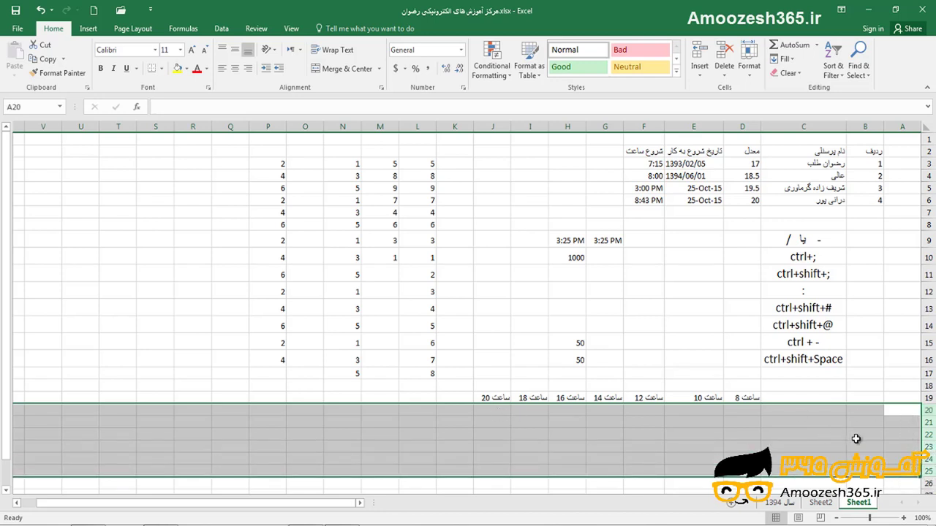
Select the adjacent columns Q through T as one block.
{"action": "left_click", "coordinate": [233, 126]}
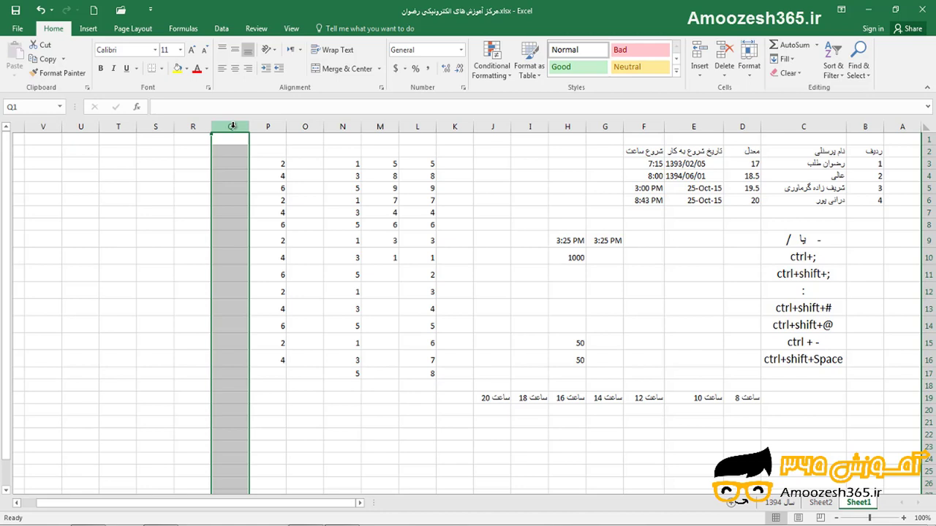
{"action": "left_click", "coordinate": [232, 127]}
{"action": "left_click_drag", "start_coordinate": [232, 127], "coordinate": [115, 137]}
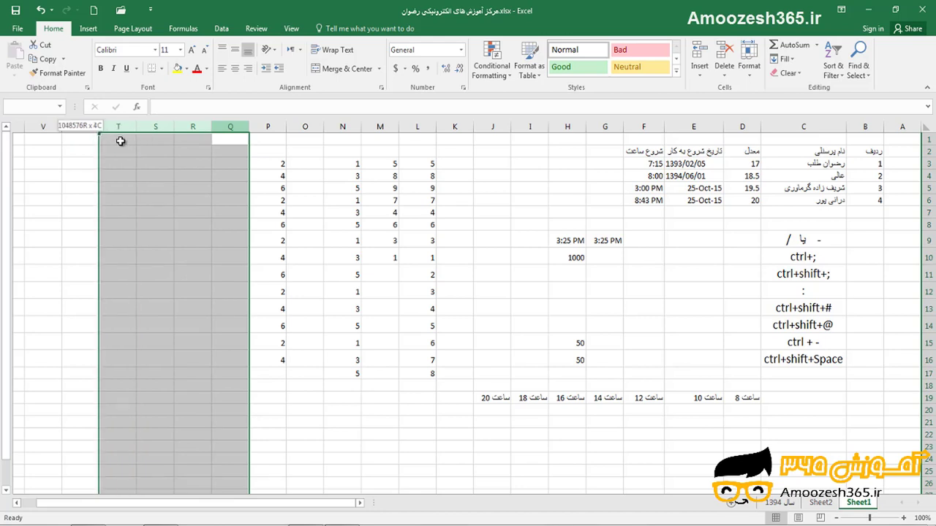
{"action": "left_click_drag", "start_coordinate": [120, 142], "coordinate": [120, 141]}
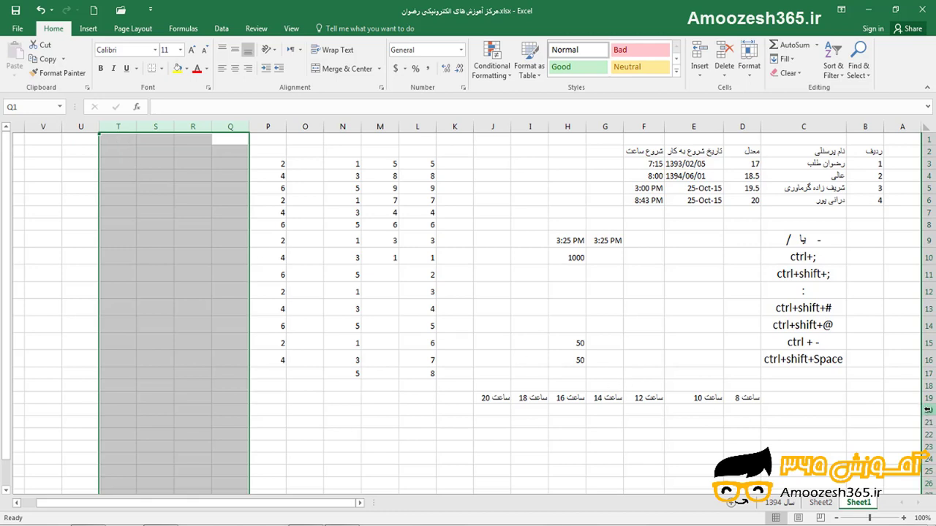
Select rows 20 through 26 by their first and last rows, and separately columns Q through V the same way.
{"action": "left_click", "coordinate": [928, 409]}
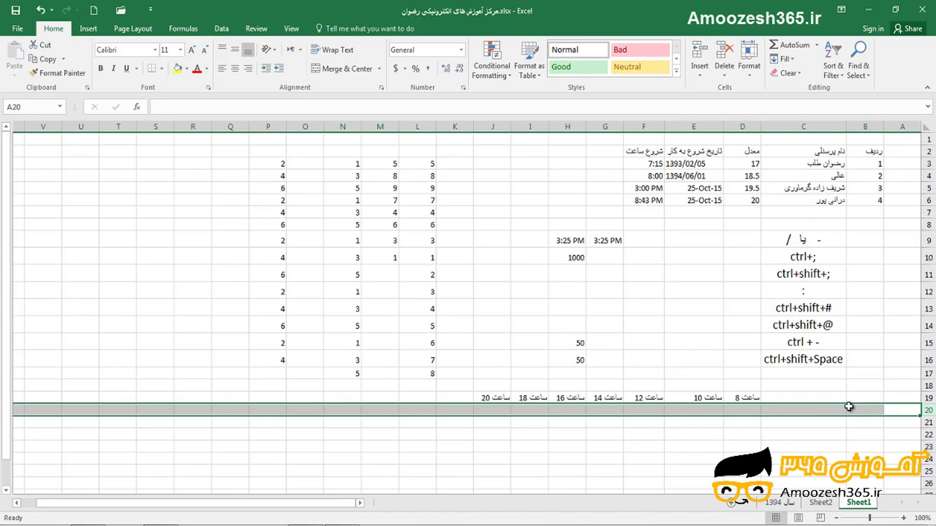
{"action": "left_click", "coordinate": [927, 483], "text": "shift"}
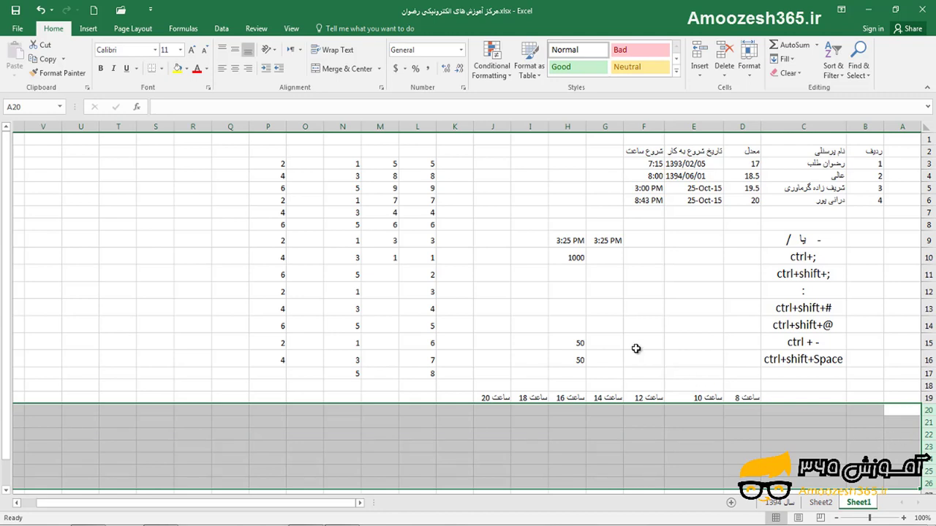
{"action": "left_click", "coordinate": [232, 128]}
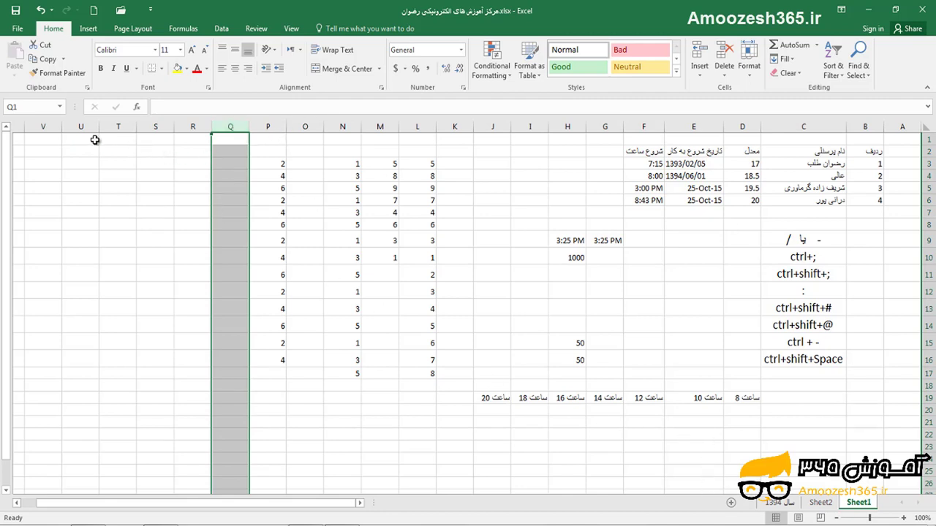
{"action": "left_click", "coordinate": [53, 123], "text": "shift"}
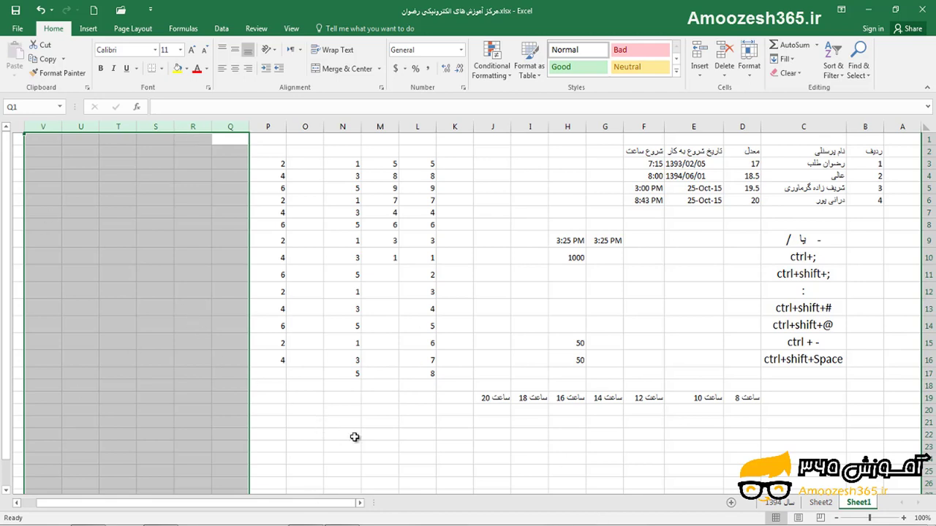
{"action": "left_click", "coordinate": [387, 396]}
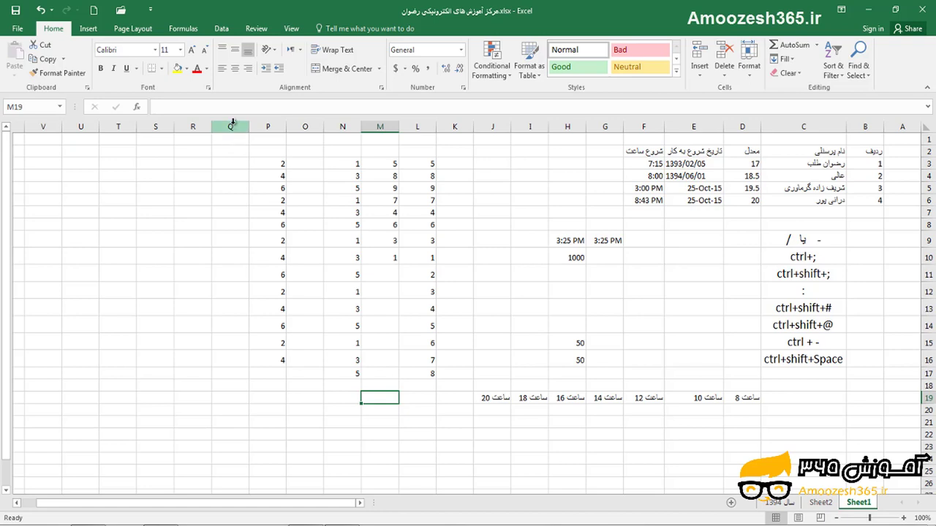
Select the non-adjacent columns Q, S and U together.
{"action": "left_click", "coordinate": [233, 123]}
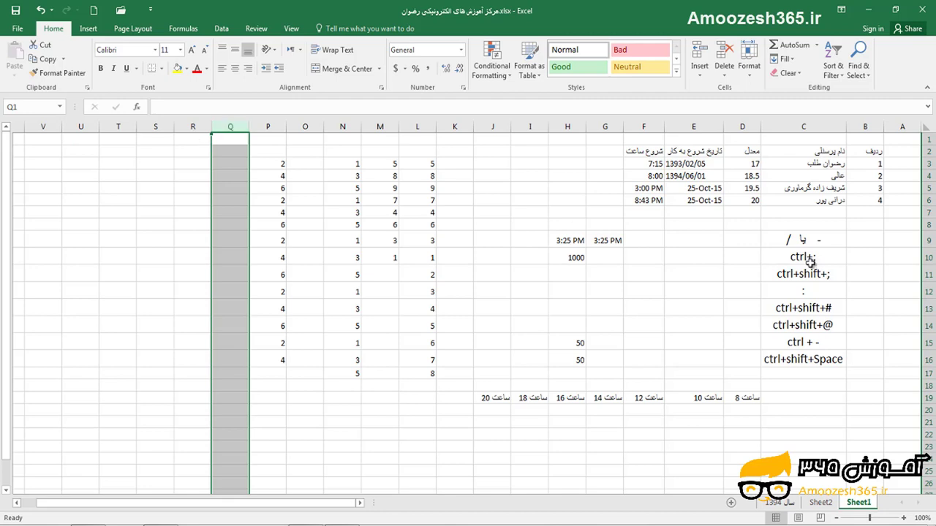
{"action": "left_click", "coordinate": [153, 122], "text": "ctrl"}
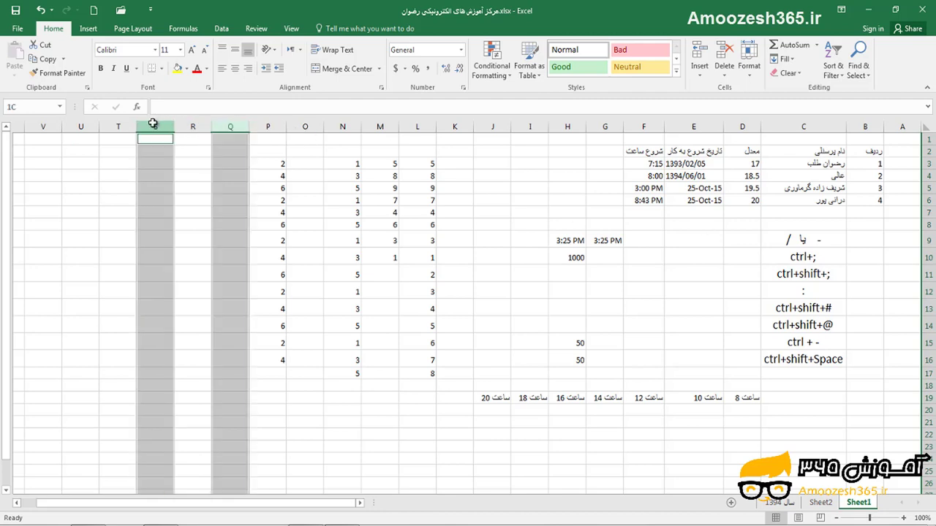
{"action": "left_click", "coordinate": [80, 123], "text": "ctrl"}
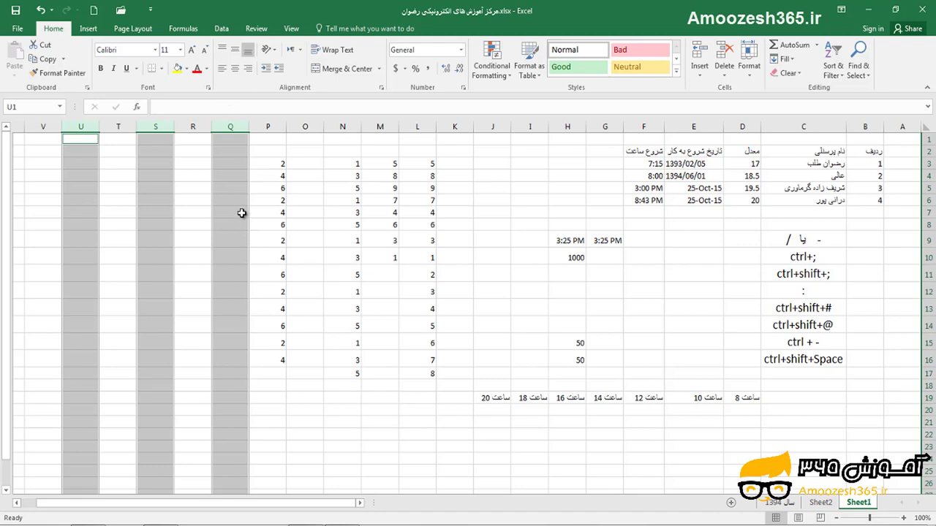
Select the non-adjacent rows 20, 22, 24 and 26 together.
{"action": "left_click", "coordinate": [927, 410]}
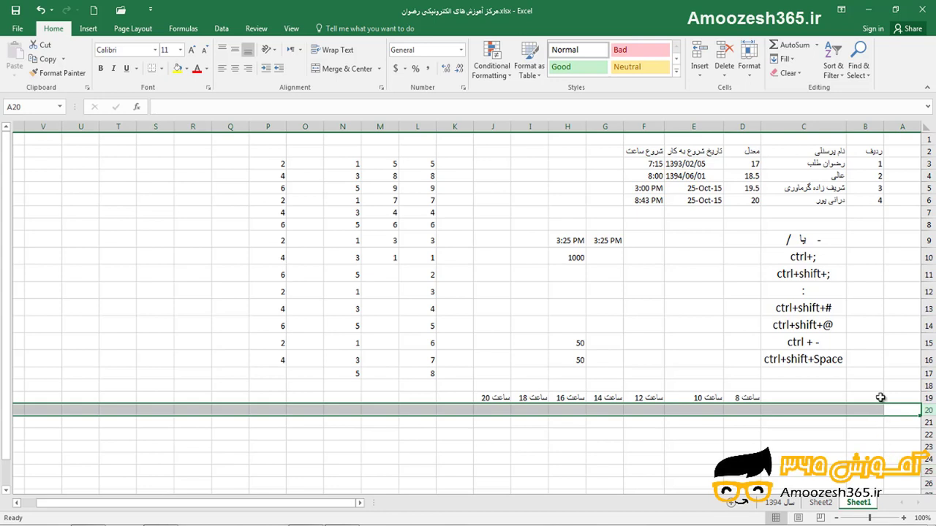
{"action": "left_click", "coordinate": [923, 434], "text": "ctrl"}
{"action": "left_click", "coordinate": [926, 458], "text": "ctrl"}
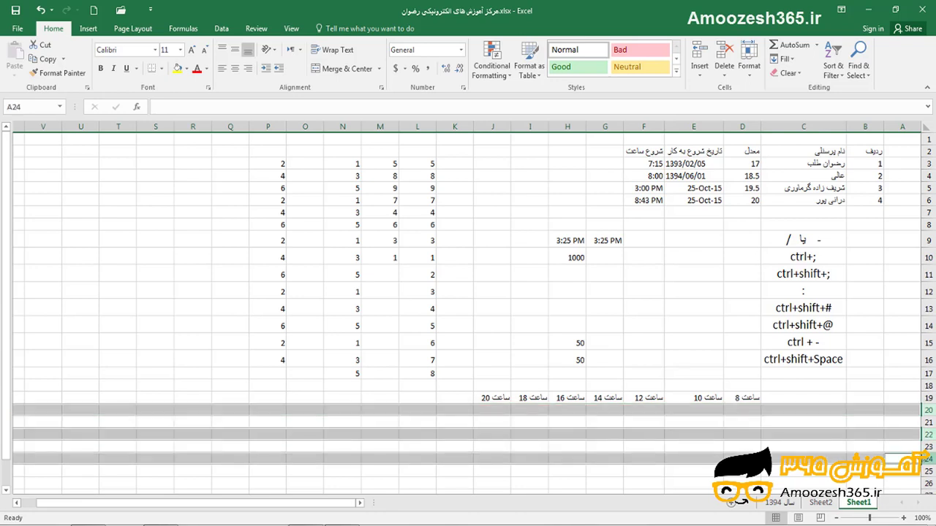
{"action": "left_click", "coordinate": [923, 484], "text": "ctrl"}
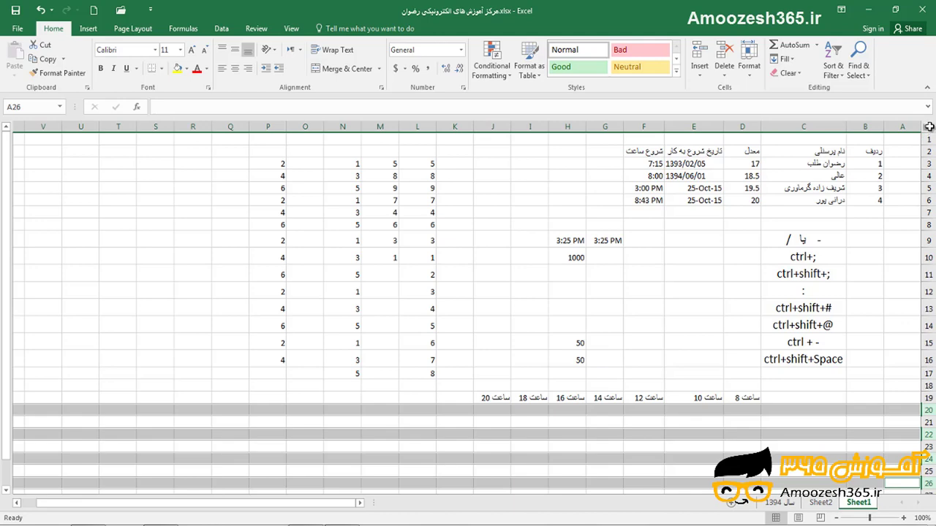
Select all cells of the worksheet, and select them all again starting from the empty cell G13.
{"action": "left_click", "coordinate": [929, 128]}
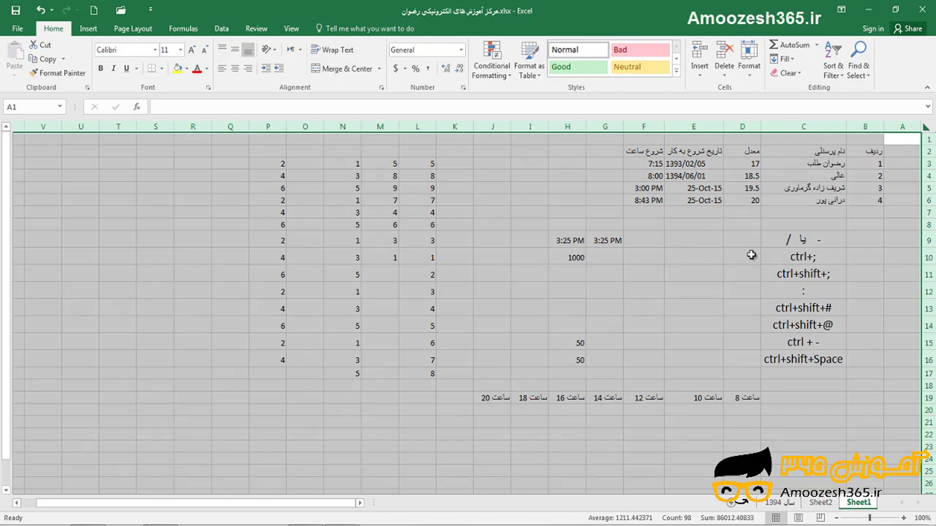
{"action": "left_click", "coordinate": [612, 308]}
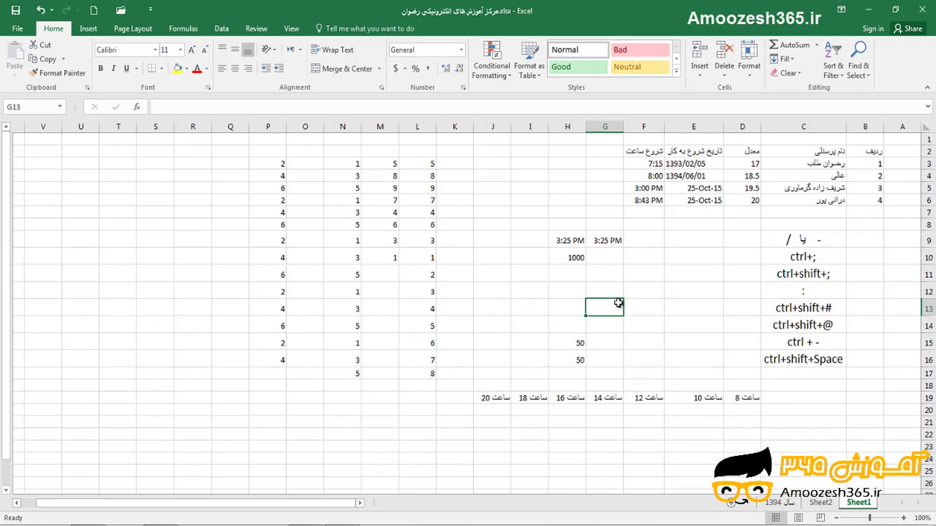
{"action": "key", "text": "ctrl+a"}
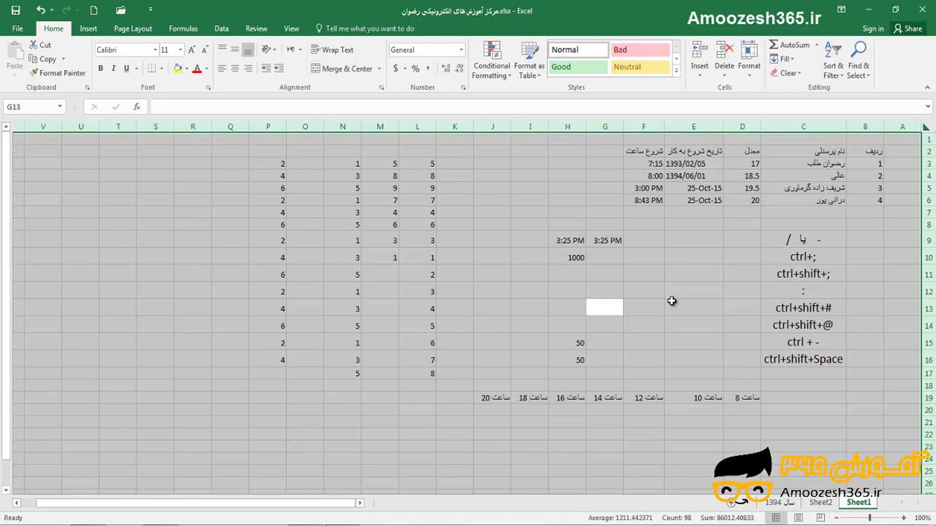
{"action": "left_click", "coordinate": [677, 288]}
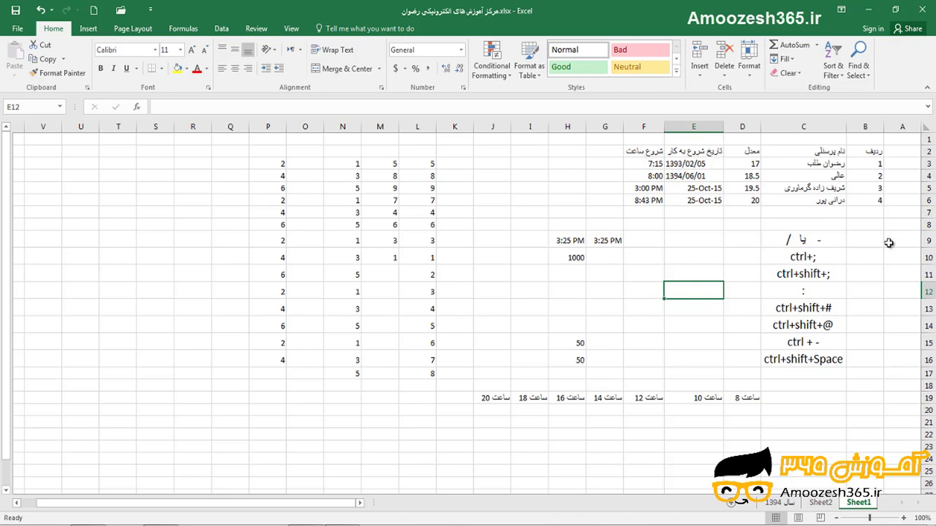
Select the entire personnel data table, B2:F6, starting from cell D4.
{"action": "left_click", "coordinate": [754, 177]}
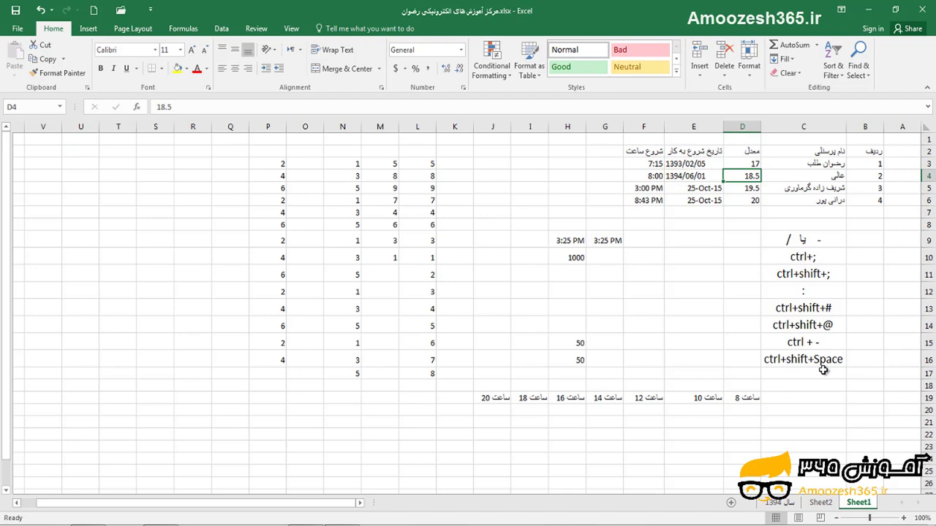
{"action": "key", "text": "ctrl+shift+space"}
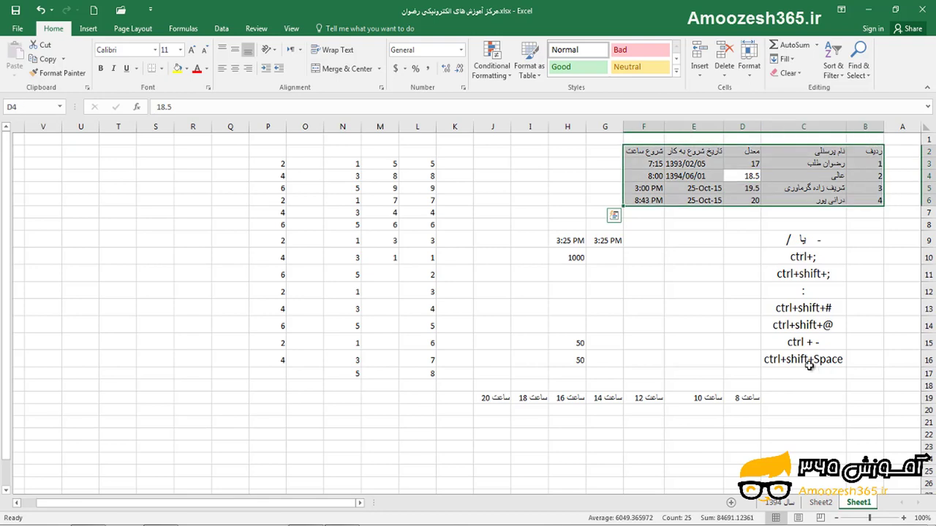